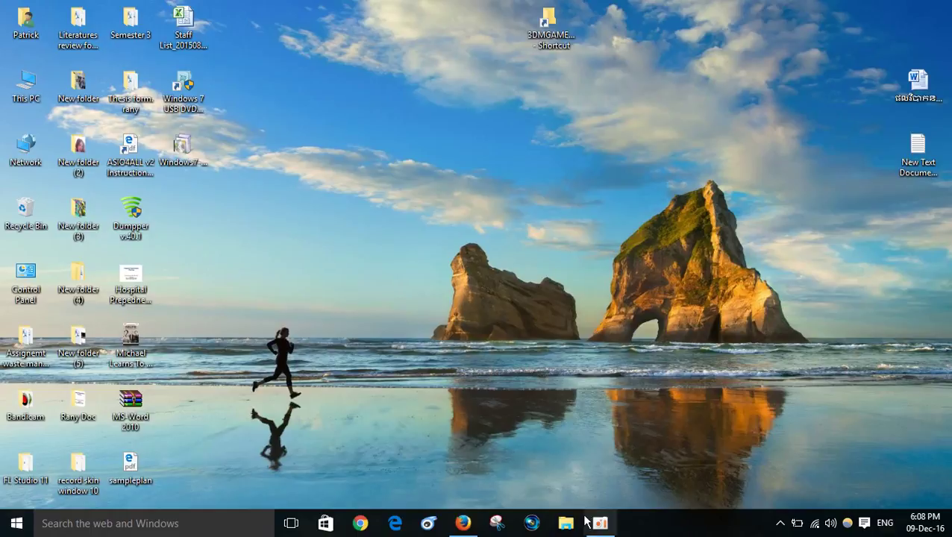
Switch to Firefox, close the old Drive tab, and open the Google Drive link in NG Techon's MP3 photo post
left_click(462, 524)
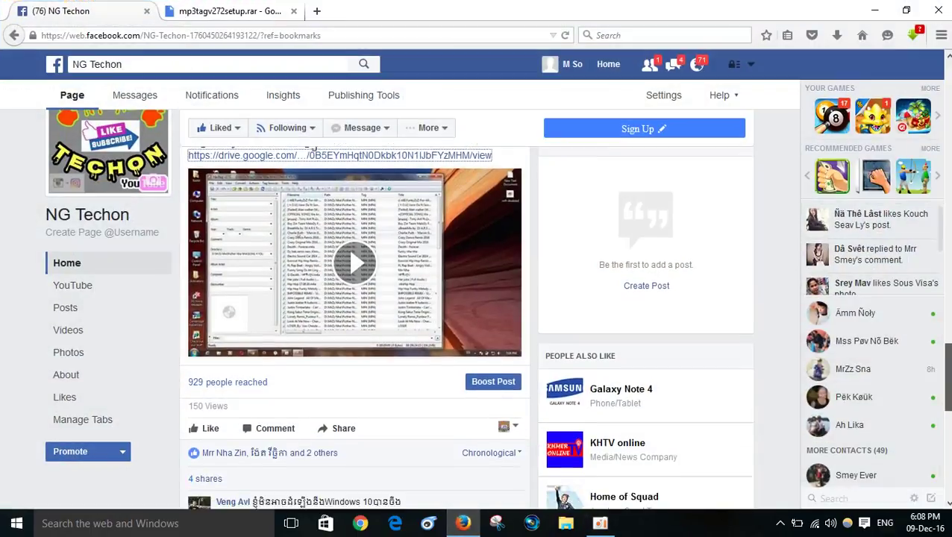
scroll(257, 485, "down", 2)
scroll(257, 485, "down", 2)
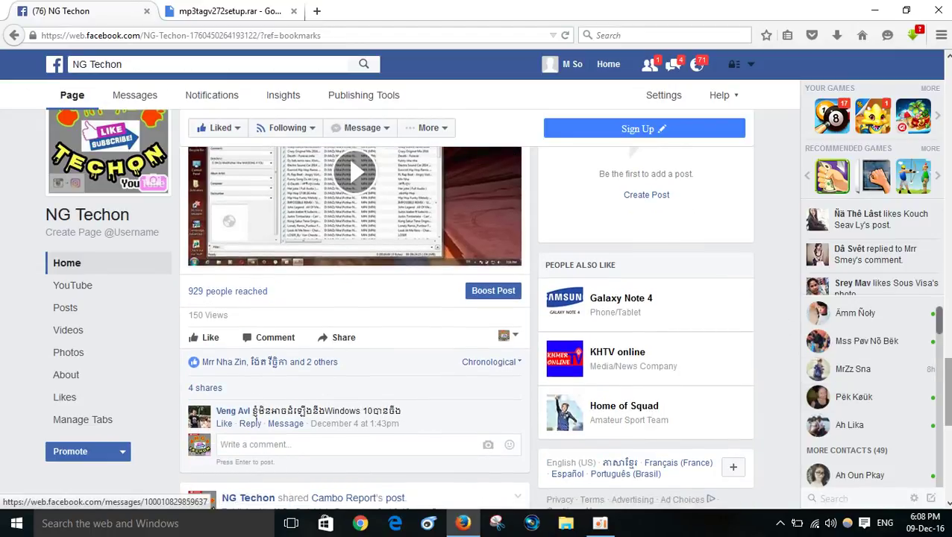
scroll(259, 422, "up", 4)
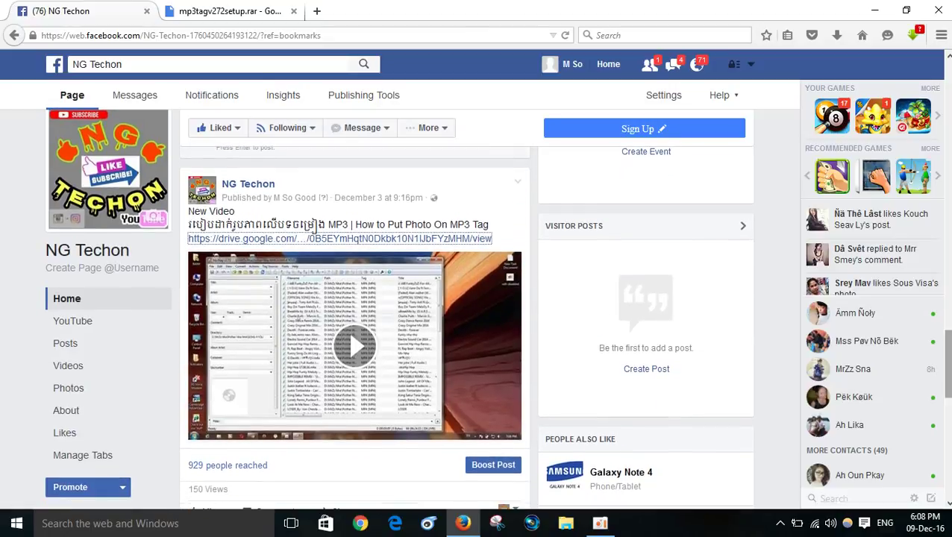
left_click(295, 11)
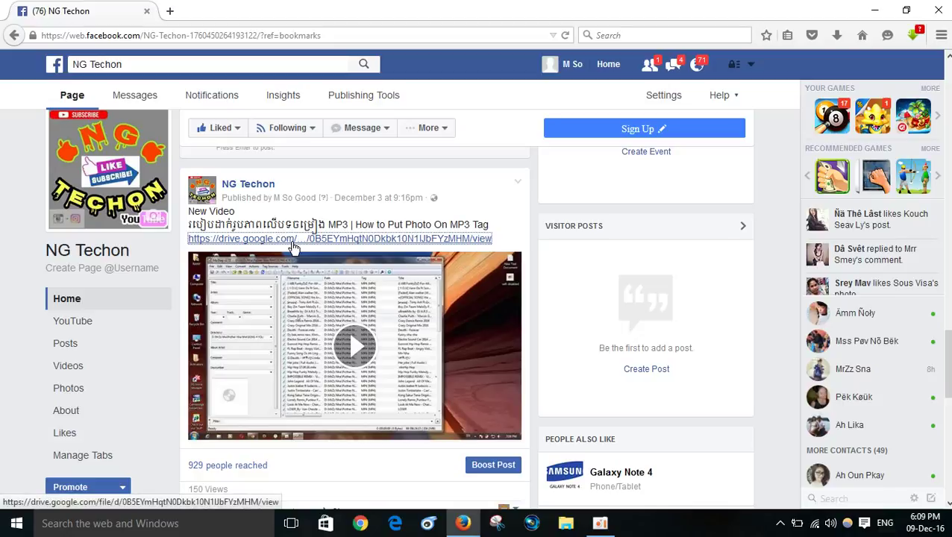
left_click(306, 242)
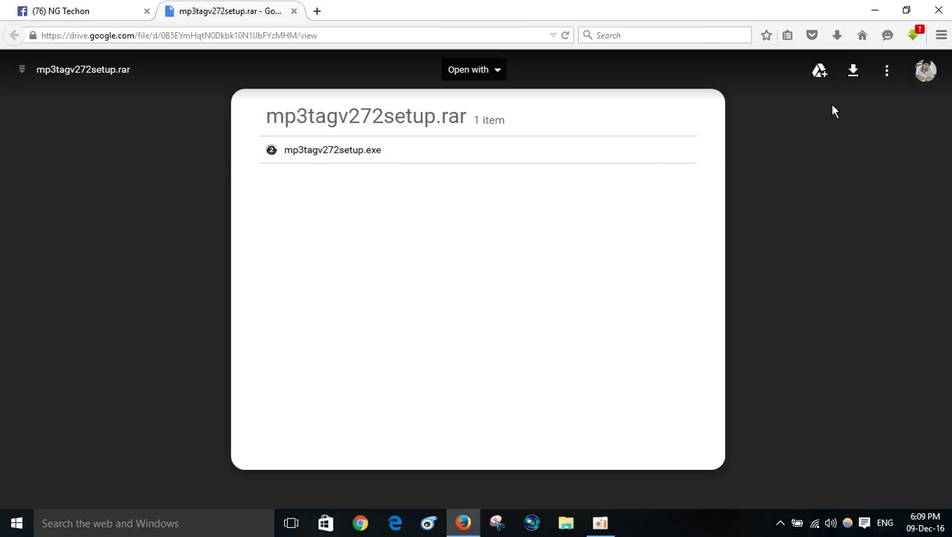
Try to download mp3tagv272setup.rar from Google Drive
left_click(855, 72)
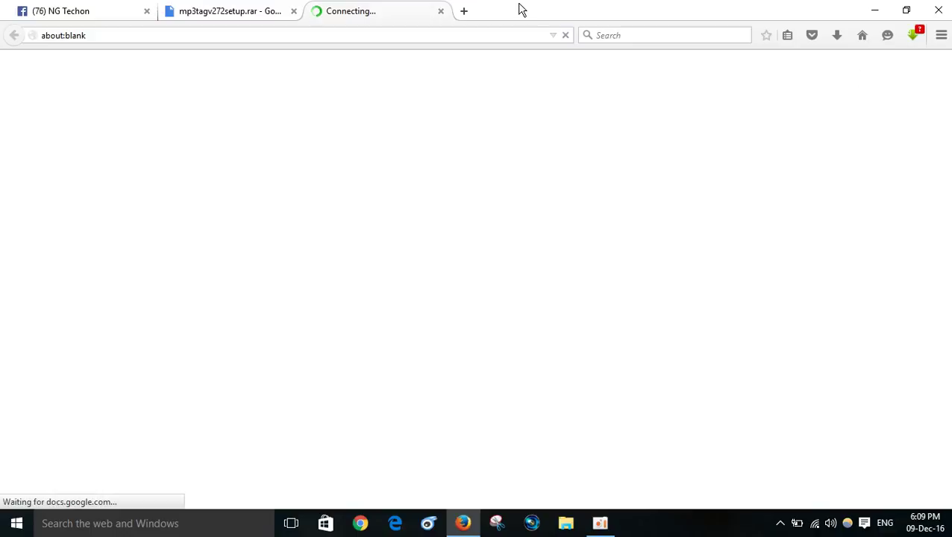
left_click(189, 12)
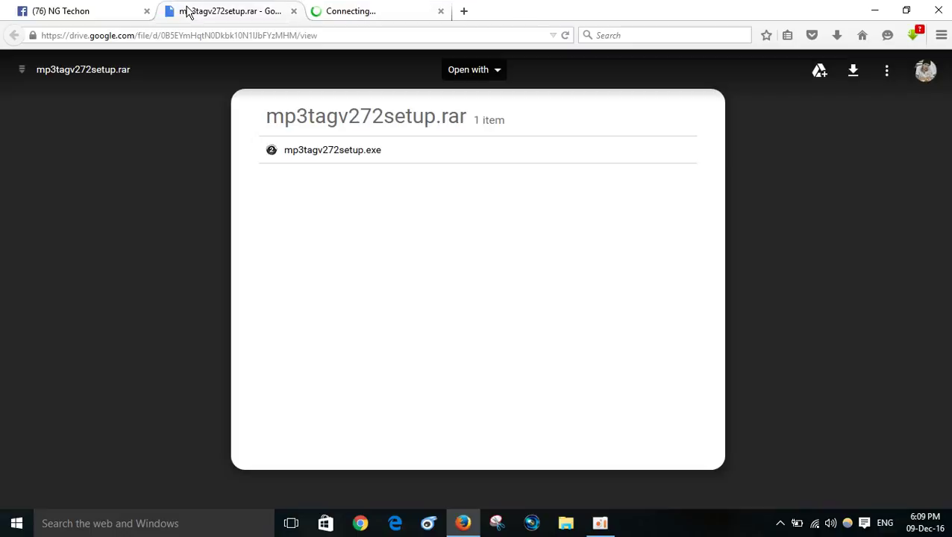
left_click(377, 19)
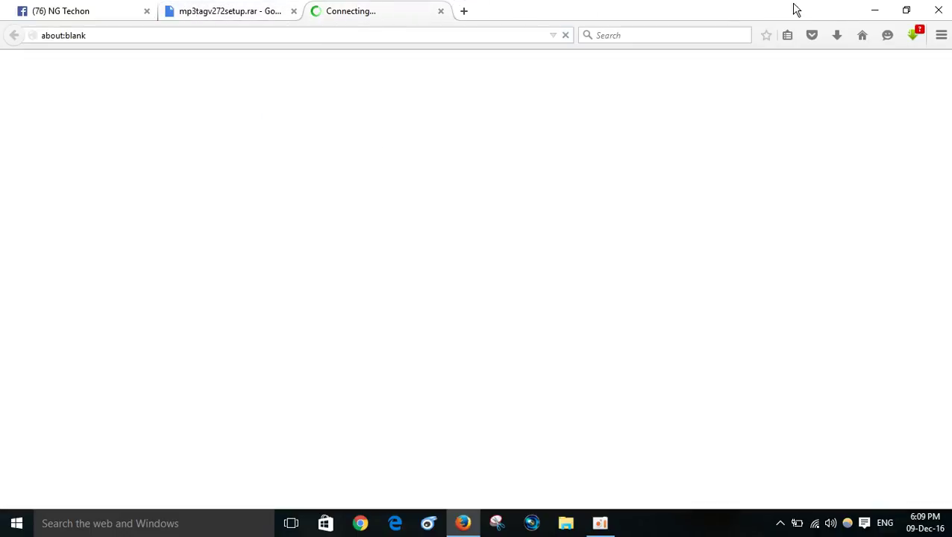
left_click(876, 12)
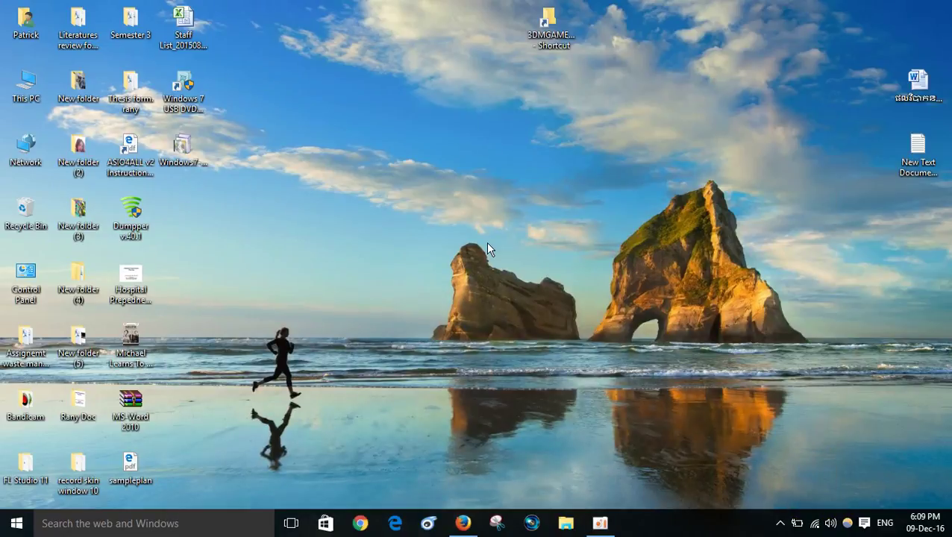
key("alt+F4")
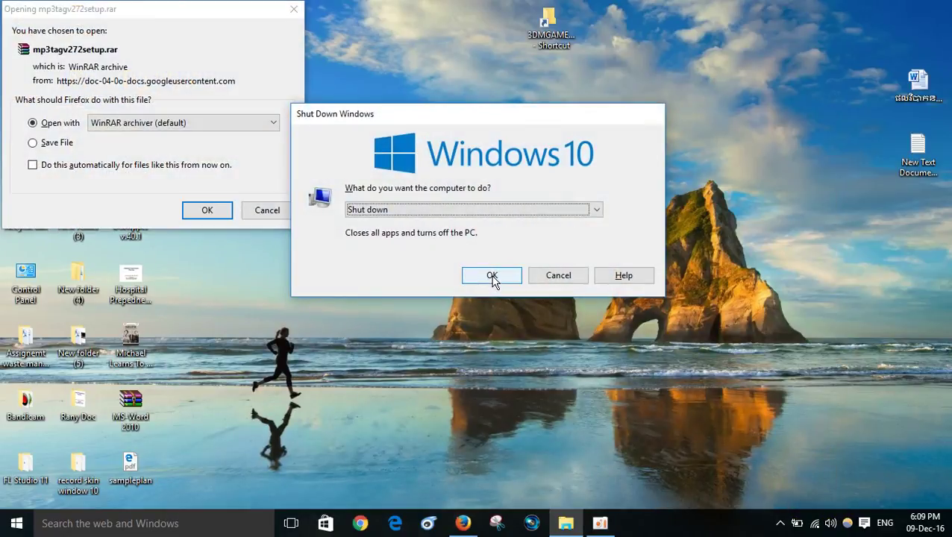
left_click(563, 276)
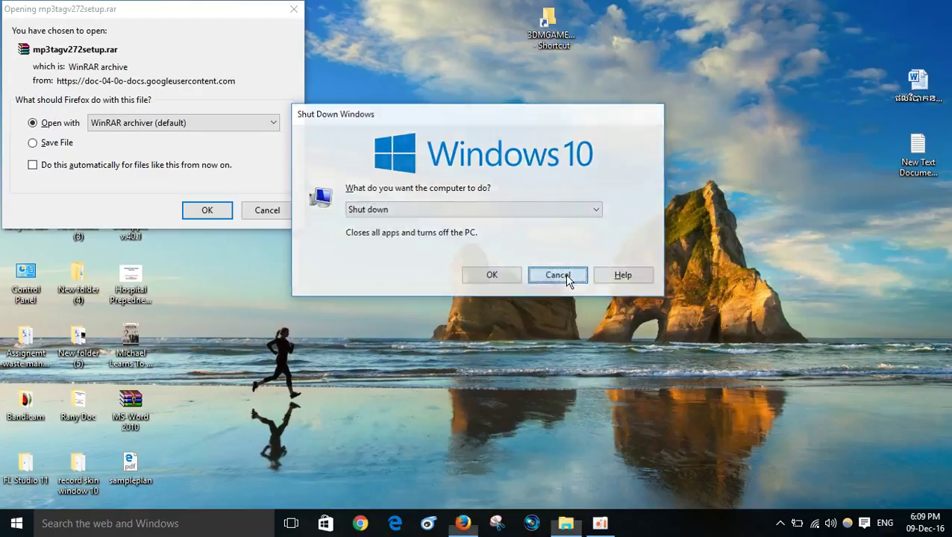
left_click(268, 213)
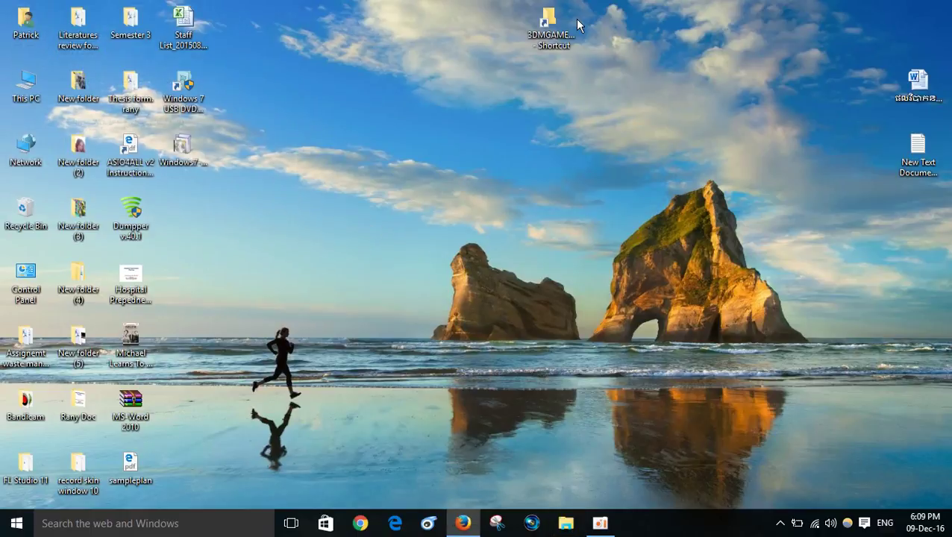
right_click(577, 21)
left_click(603, 63)
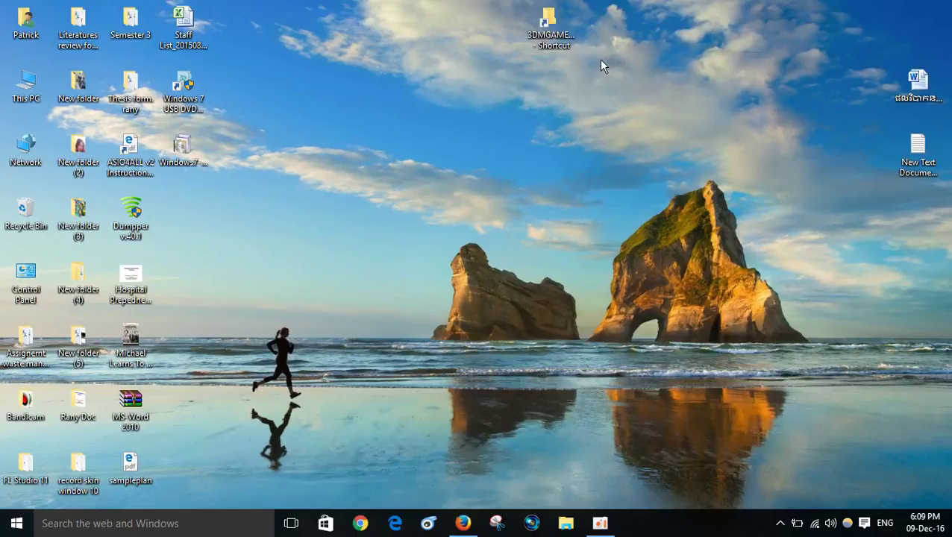
right_click(598, 60)
left_click(617, 104)
Return to Firefox, open the mp3tagv272setup.rar download with WinRAR archiver (default), and dismiss the WinRAR expiry notice
left_click(464, 522)
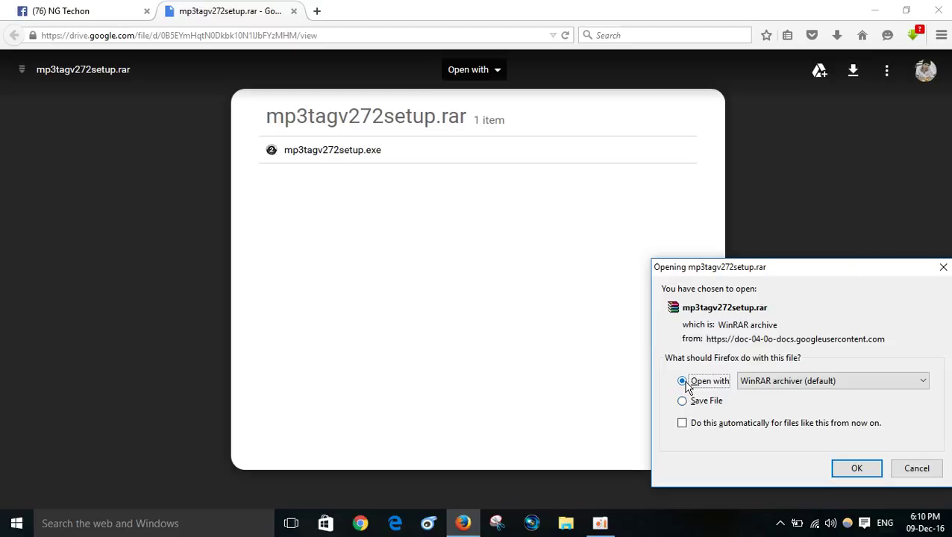
left_click(778, 382)
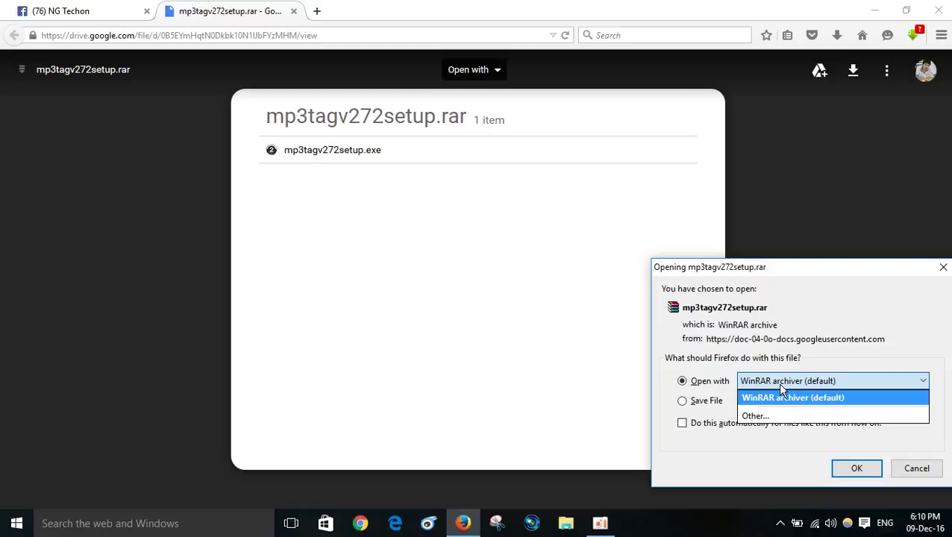
left_click(777, 382)
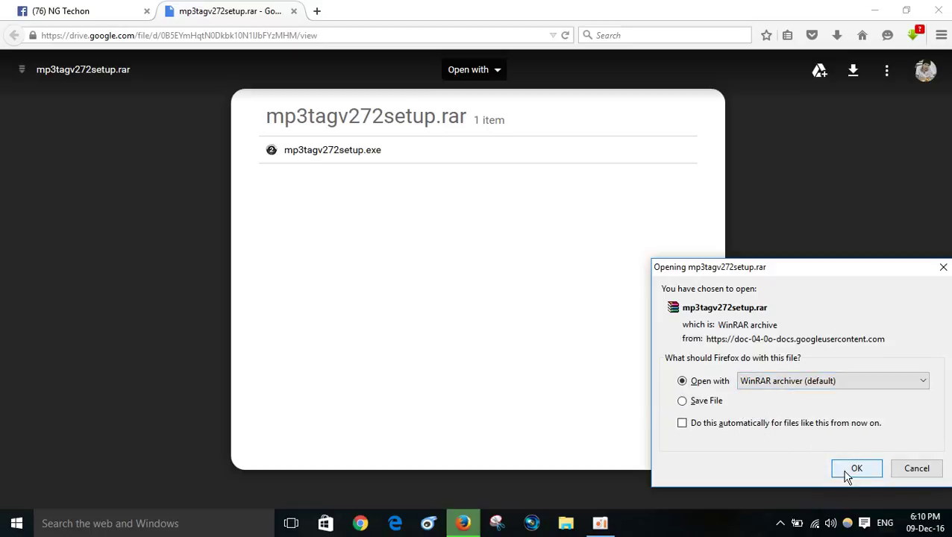
left_click(846, 470)
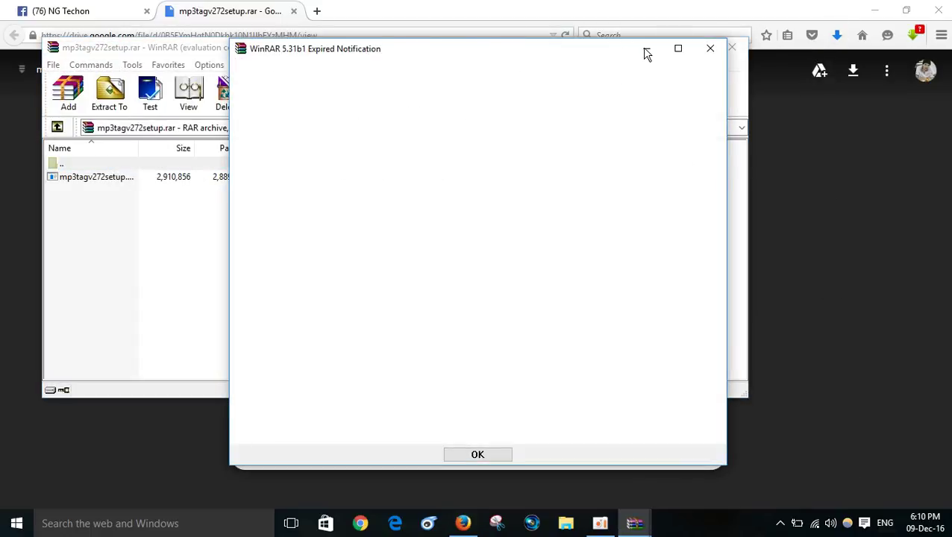
left_click(710, 50)
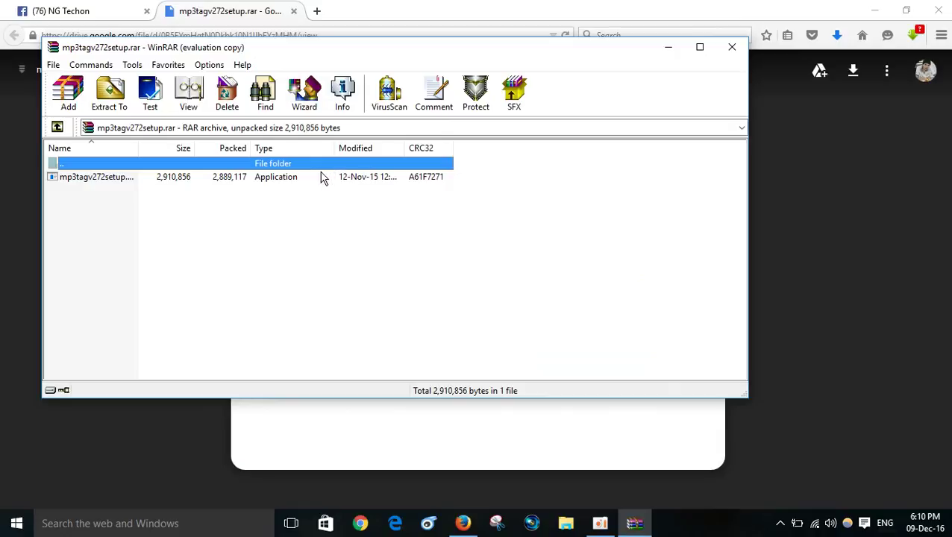
Run the mp3tagv272setup application from the archive and minimise the browser
double_click(234, 185)
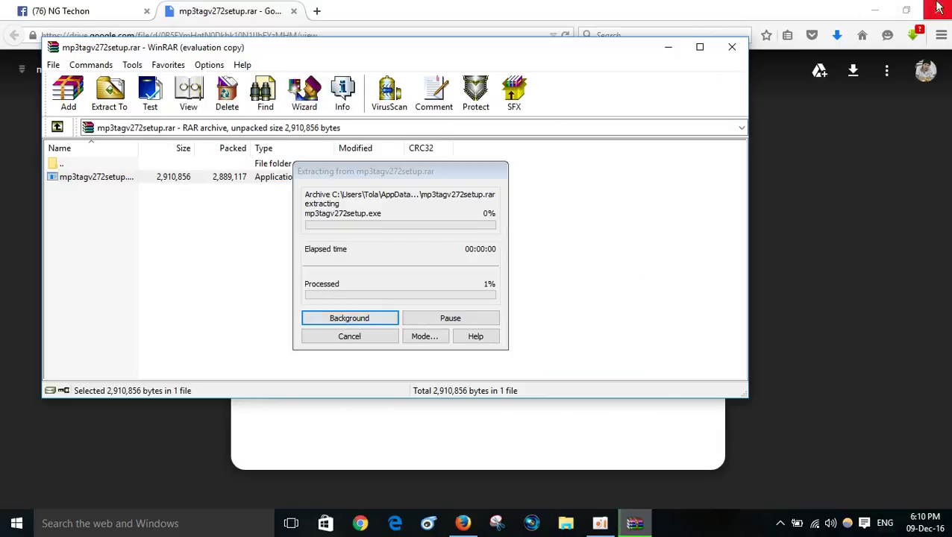
left_click(875, 11)
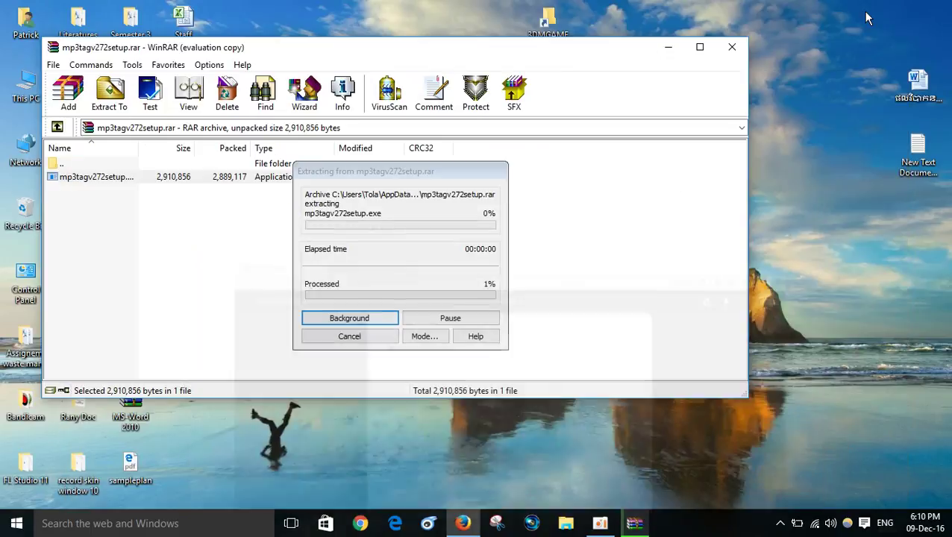
right_click(810, 96)
left_click(820, 137)
right_click(819, 139)
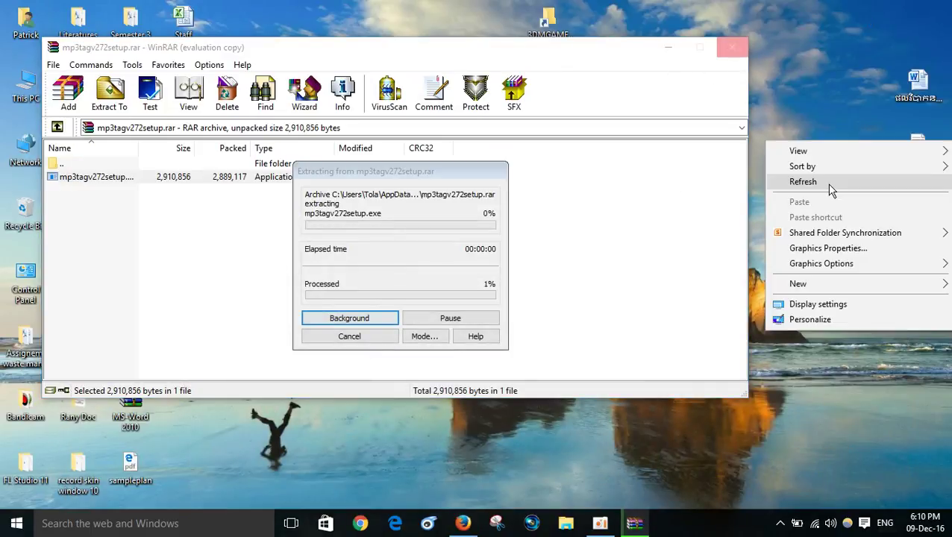
left_click(827, 182)
right_click(826, 183)
left_click(836, 226)
right_click(810, 123)
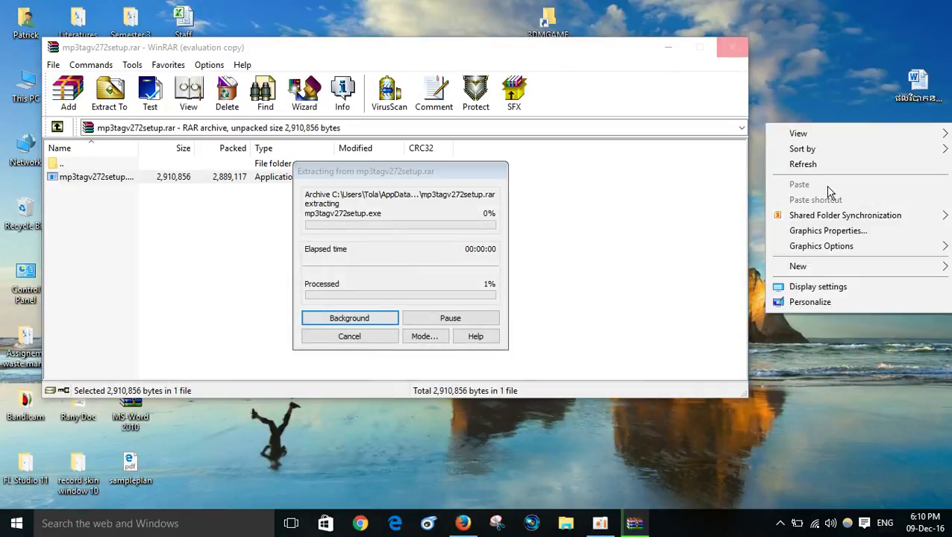
left_click(823, 158)
right_click(823, 159)
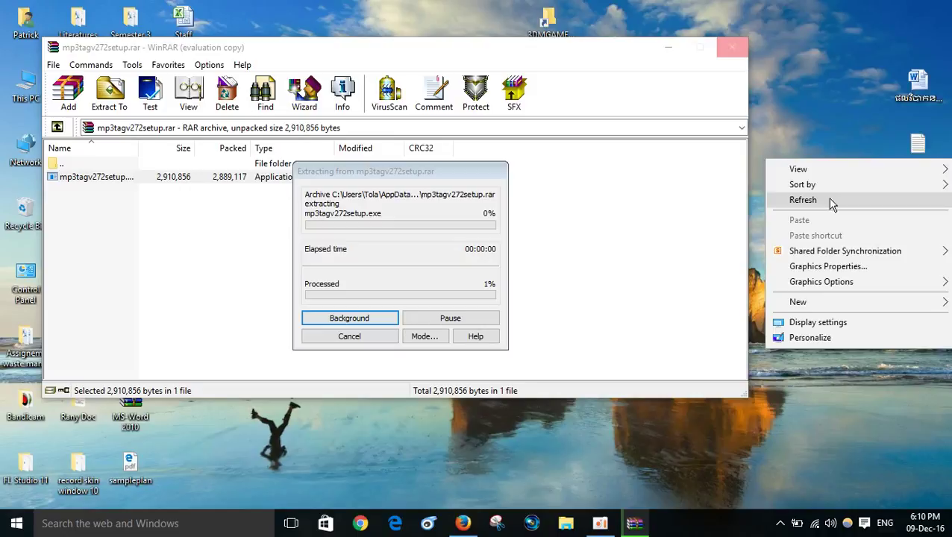
left_click(829, 199)
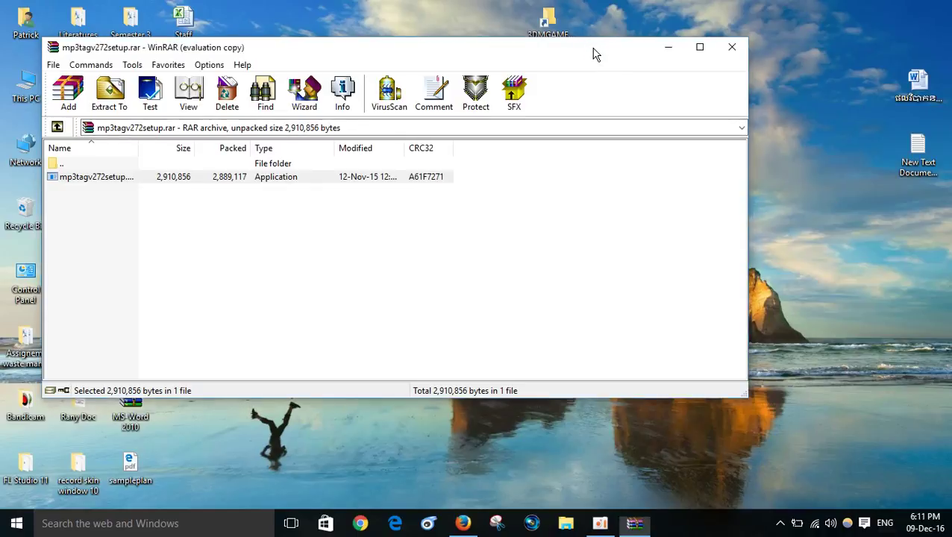
Launch the mp3tagv272setup application from the archive again and accept English as the installer language
left_click_drag(595, 54, 697, 78)
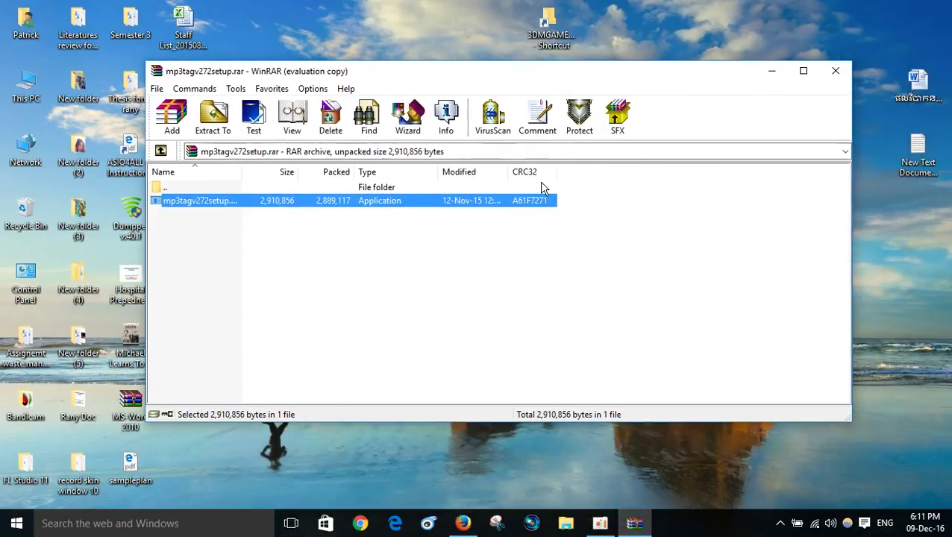
double_click(494, 206)
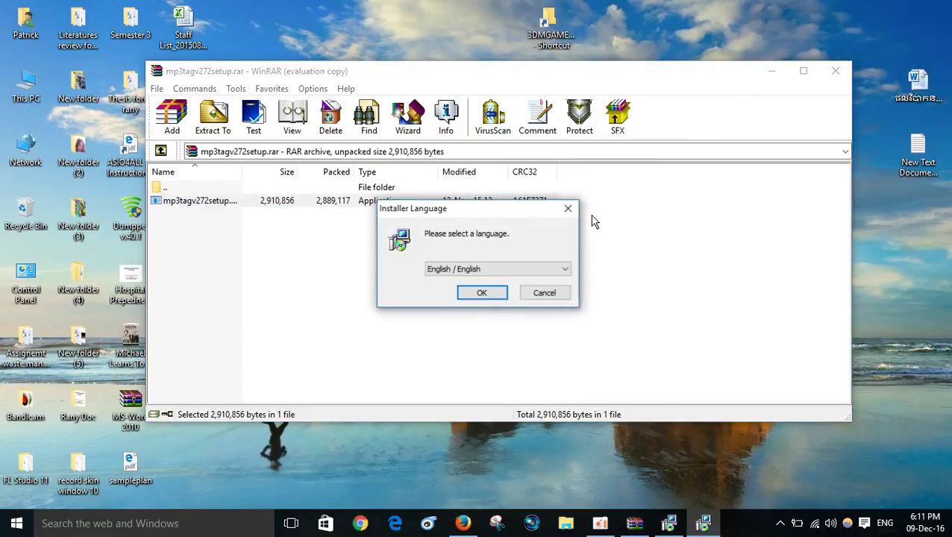
left_click(489, 293)
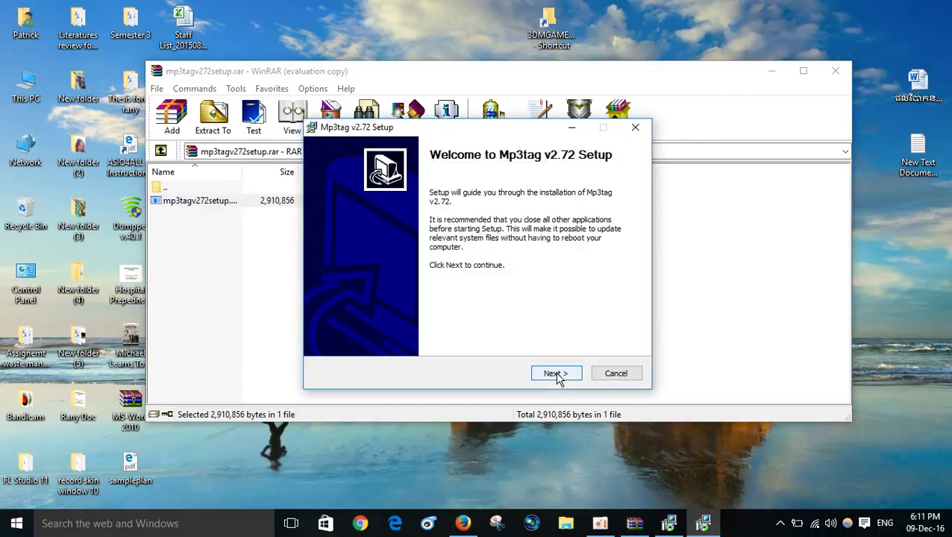
Advance through Mp3tag v2.72 Setup with the Normal install type, all components and the destination folder C:\Program Files (x86)\Mp3tag
left_click(557, 374)
left_click(557, 375)
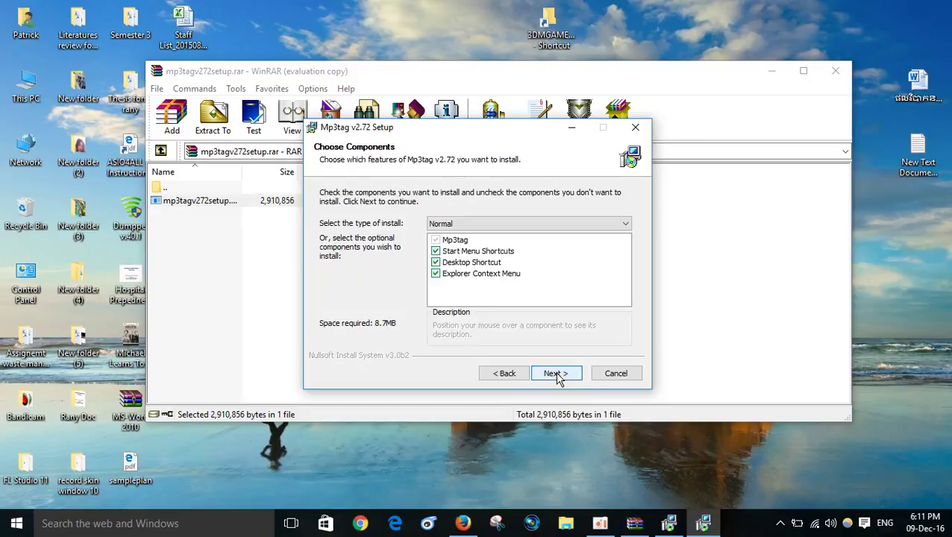
left_click(440, 241)
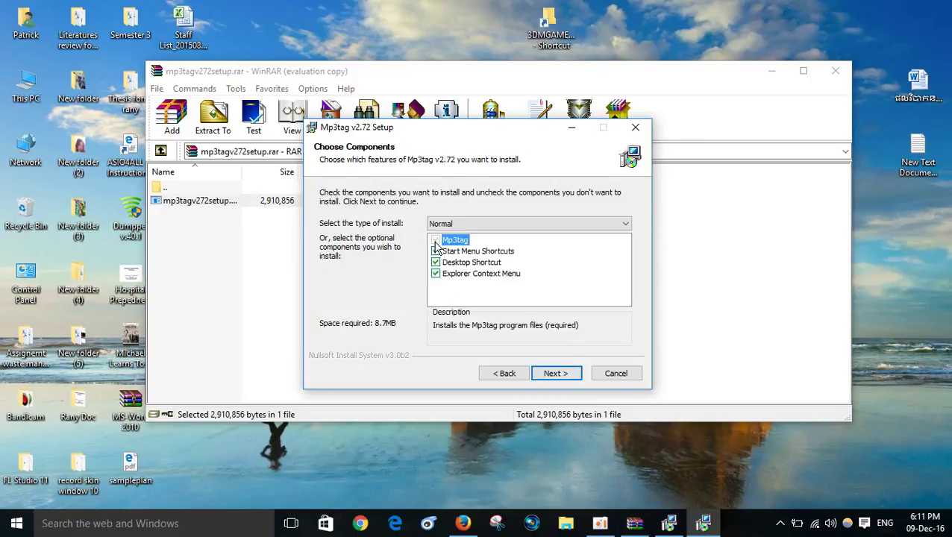
left_click(554, 373)
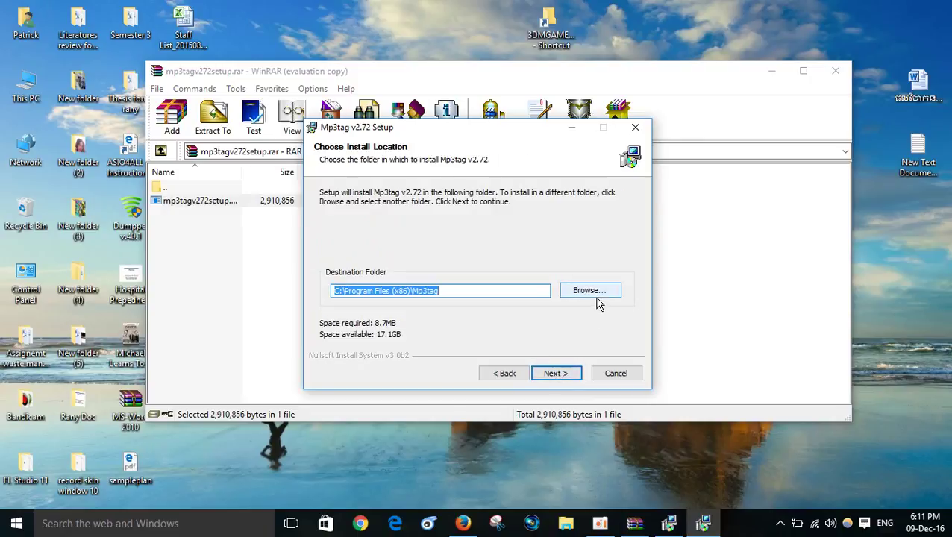
left_click(558, 376)
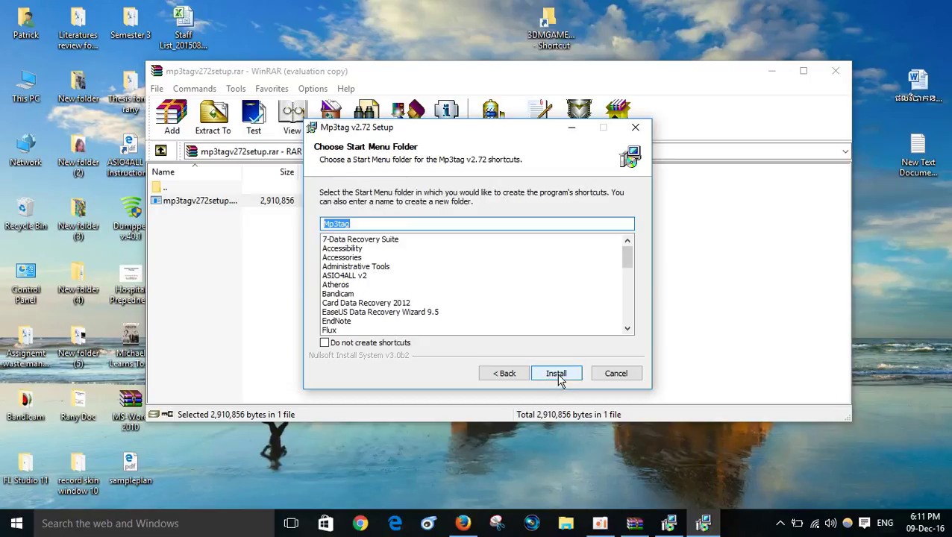
Install Mp3tag with shortcuts in the Mp3tag Start Menu folder and finish the setup wizard
left_click(366, 345)
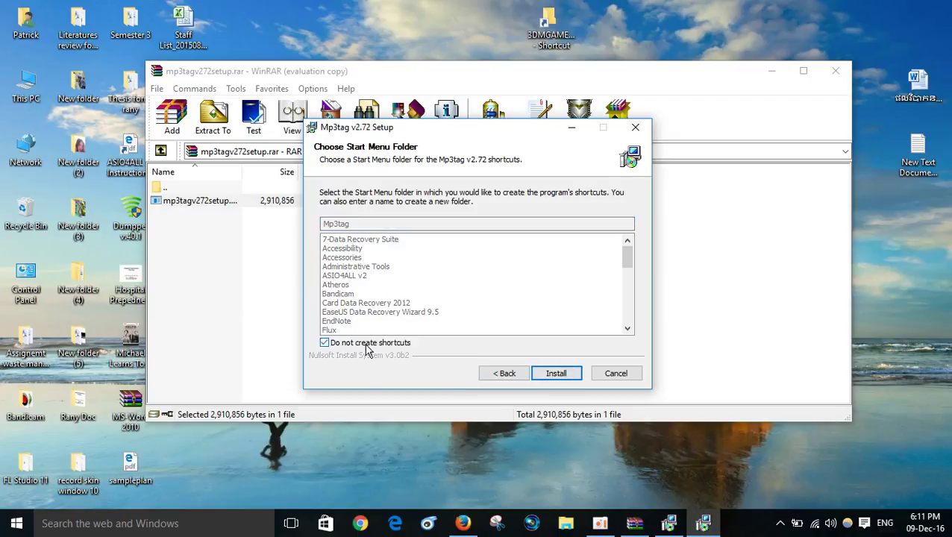
left_click(366, 345)
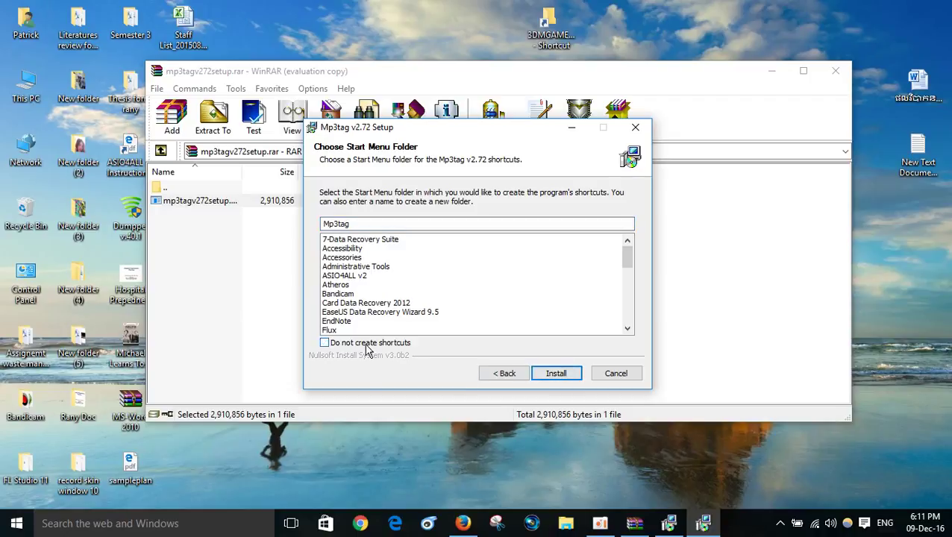
left_click(554, 375)
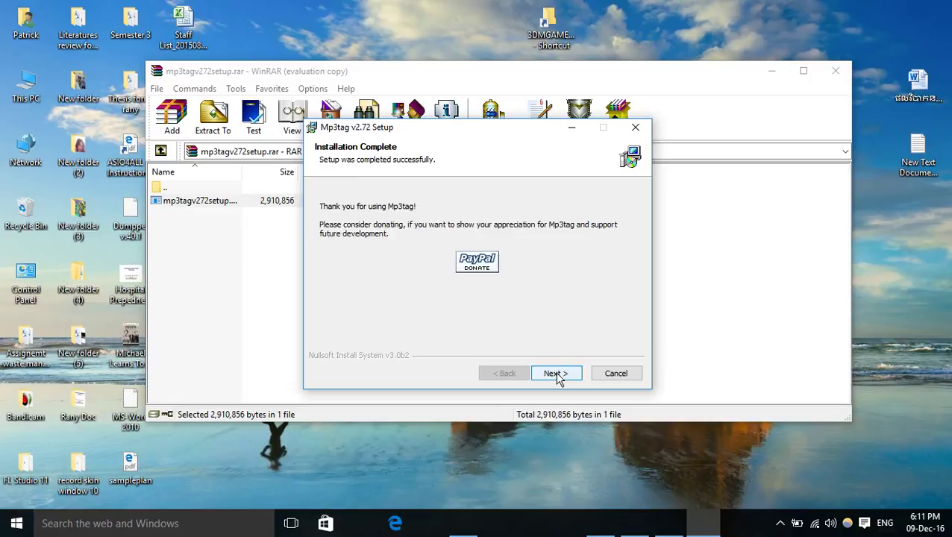
left_click(556, 373)
left_click(556, 374)
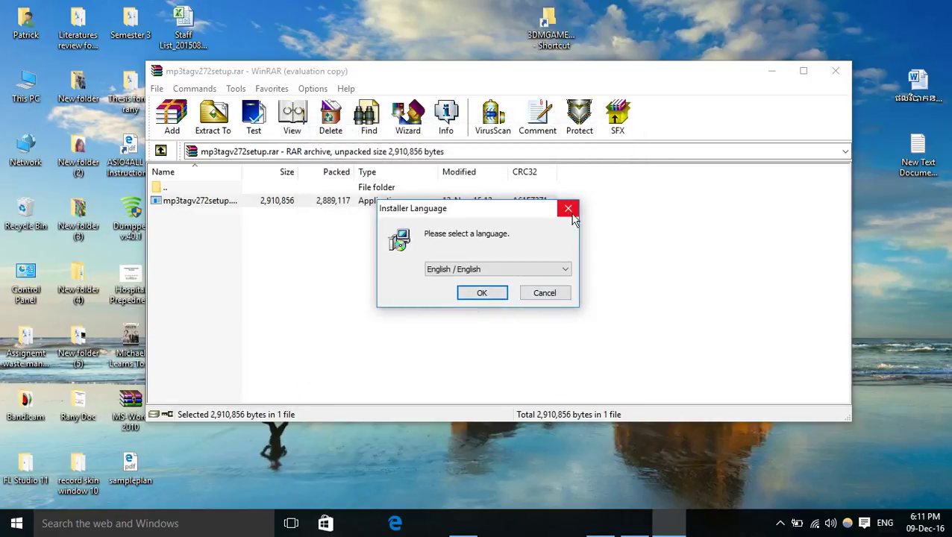
Minimise the archive window, cancel the leftover Installer Language dialog and refresh the desktop
left_click(859, 209)
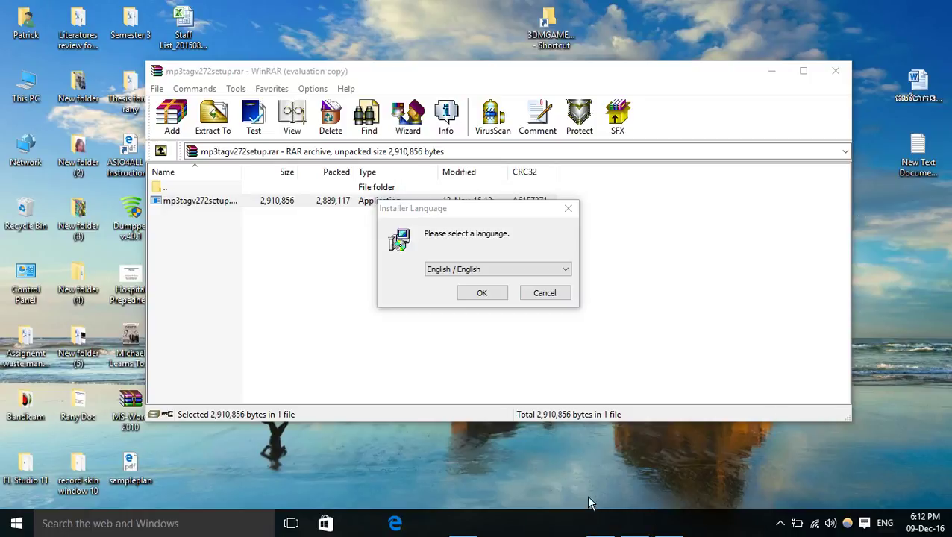
left_click(771, 72)
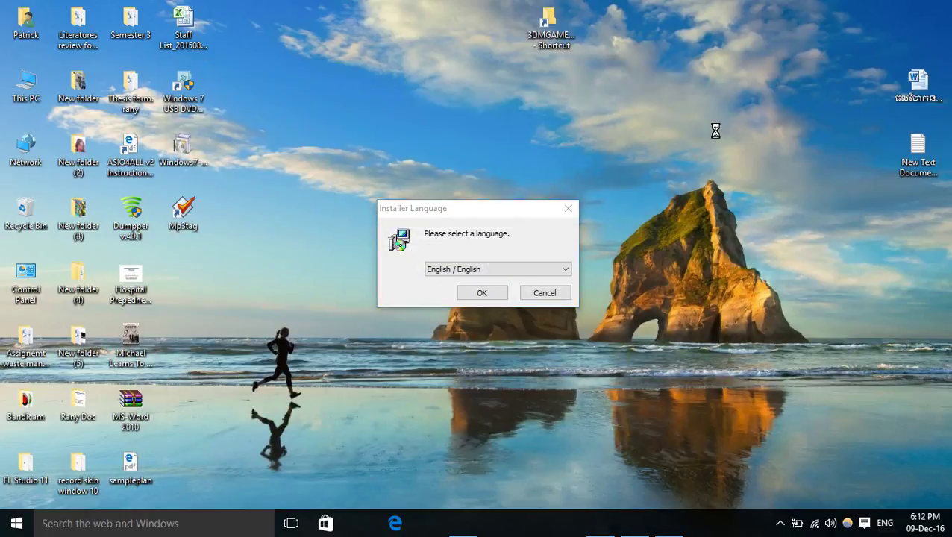
right_click(716, 134)
left_click(730, 137)
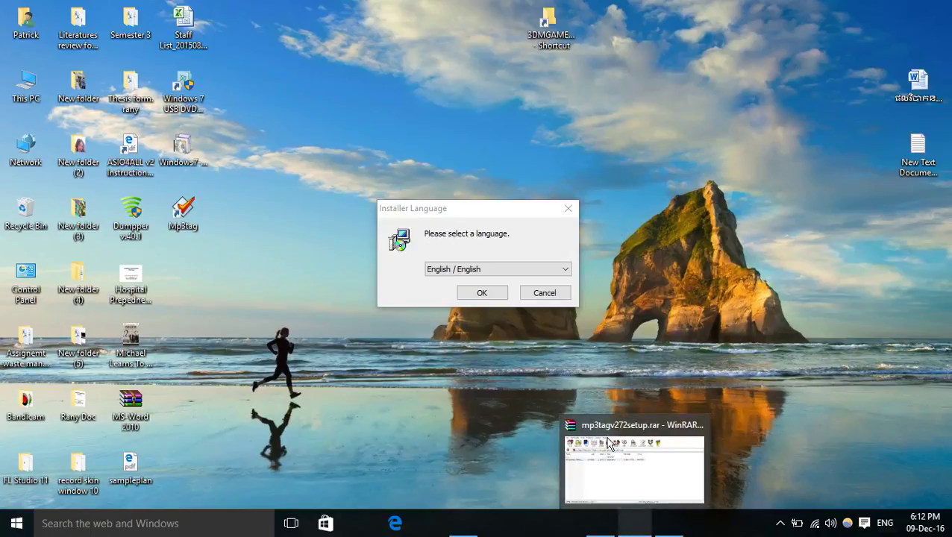
left_click(549, 294)
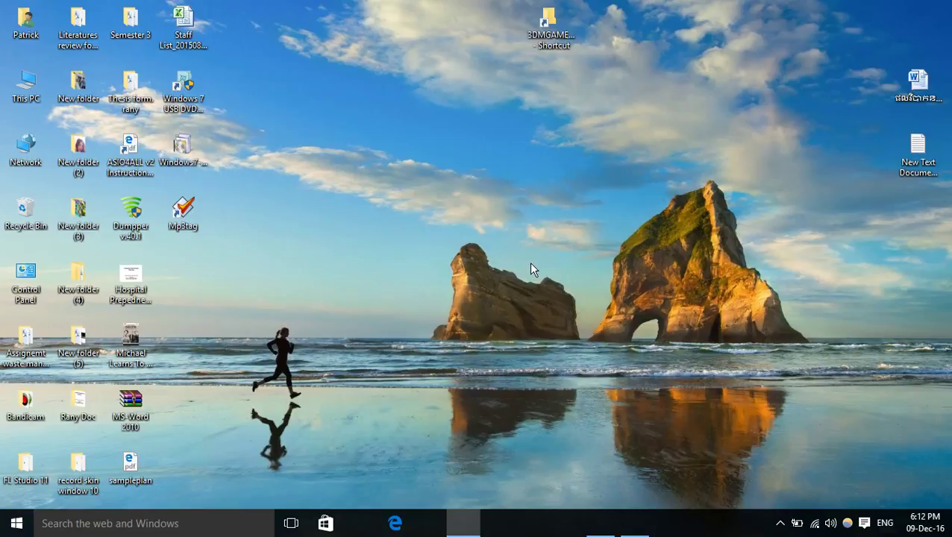
right_click(490, 181)
left_click(529, 222)
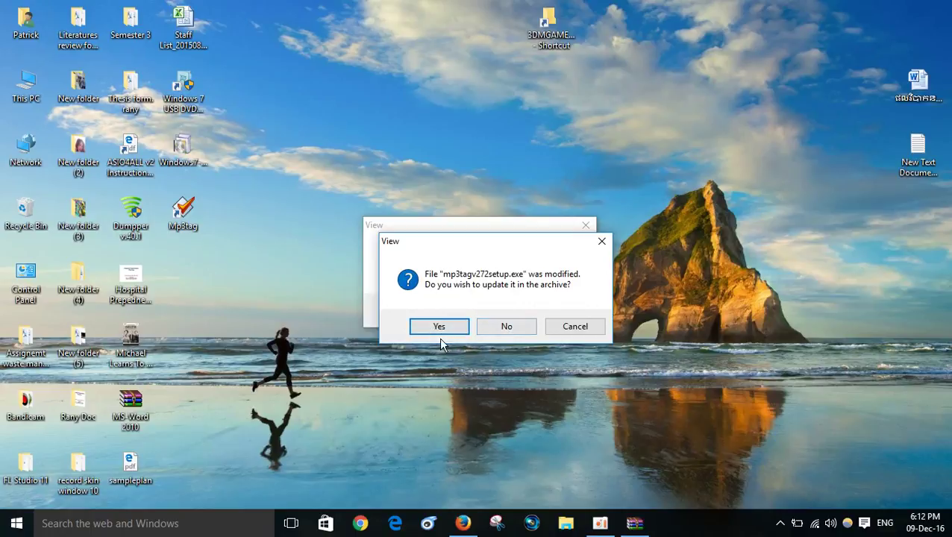
Try to update the modified mp3tagv272setup.exe in the archive, dismiss the error, decline the remaining update request and refresh the desktop
left_click(440, 327)
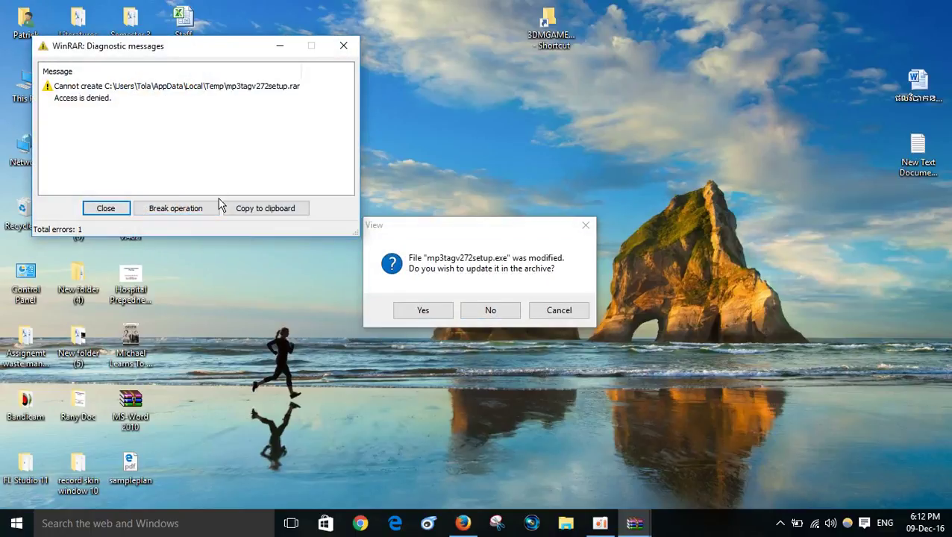
left_click(127, 213)
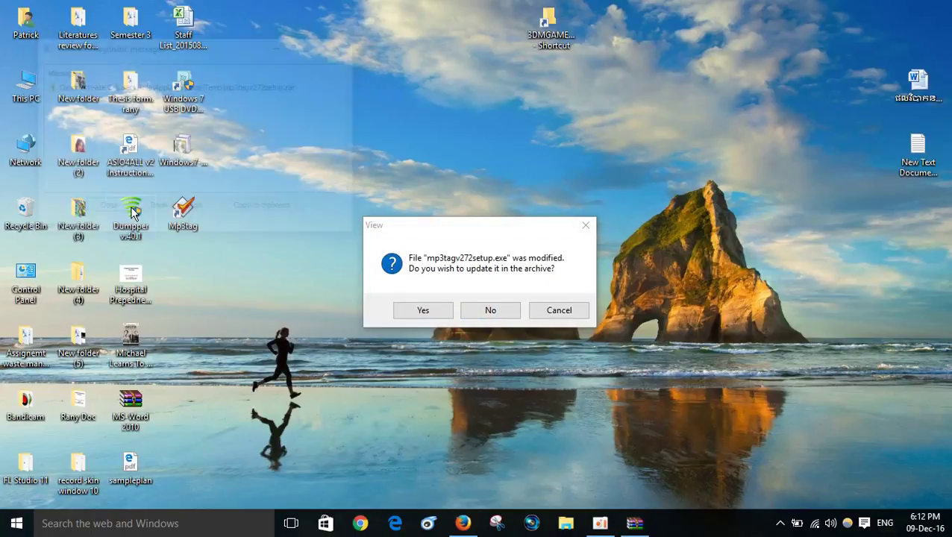
left_click(504, 315)
right_click(306, 161)
left_click(347, 204)
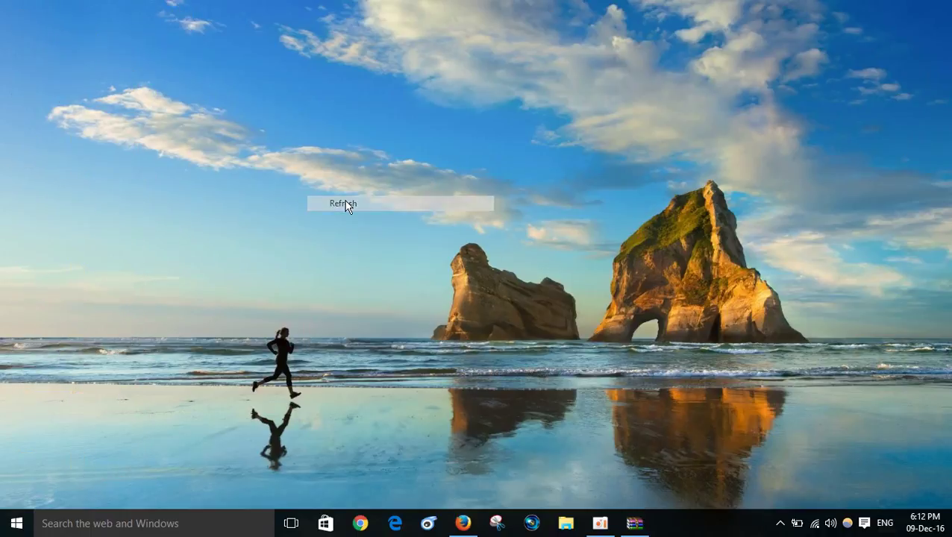
Launch Mp3tag from its desktop shortcut
double_click(196, 213)
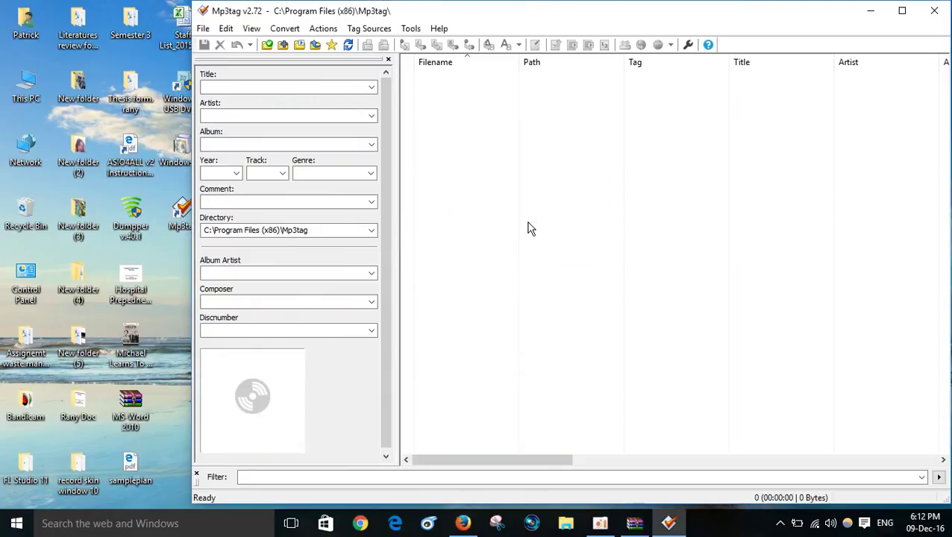
left_click(178, 358)
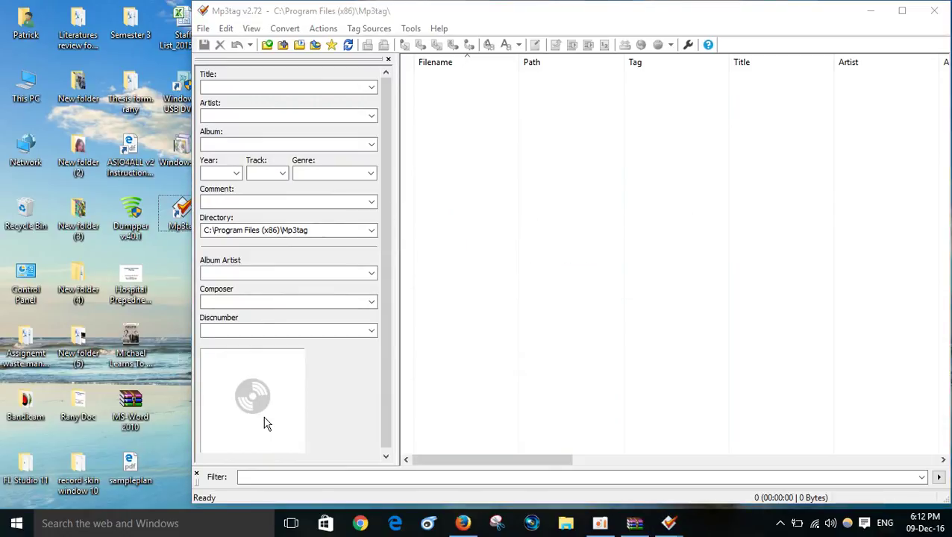
left_click(603, 523)
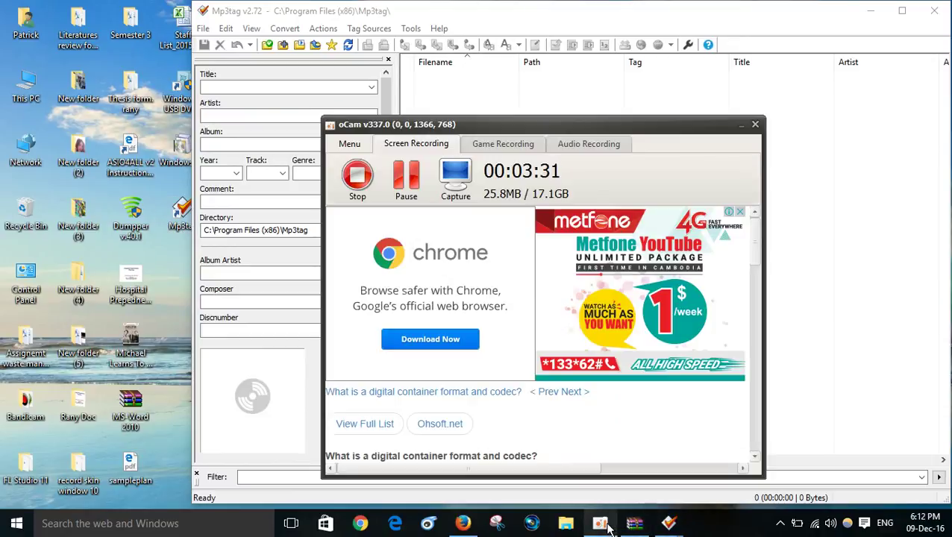
left_click(740, 125)
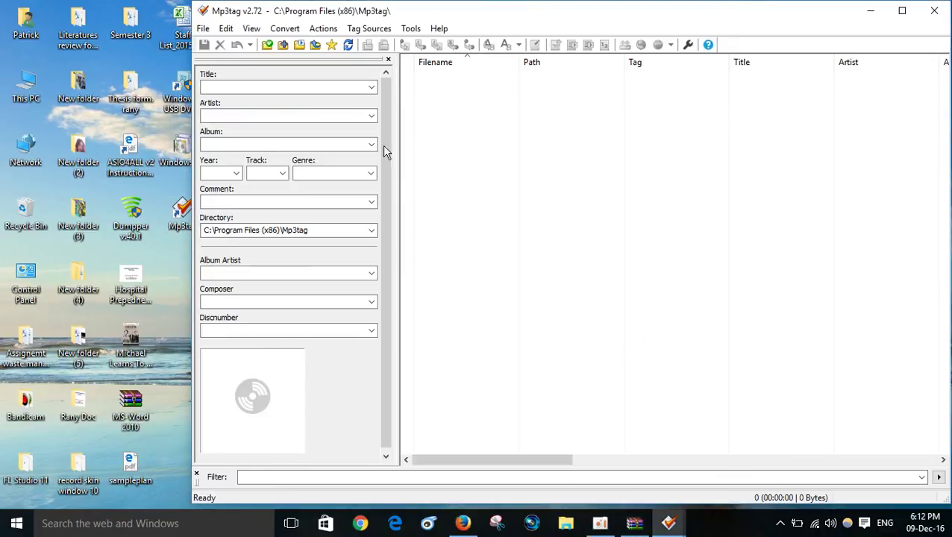
Play the Michael Learns To Rock MP3 from the desktop in Groove Music to check its cover art, and close the player
double_click(132, 352)
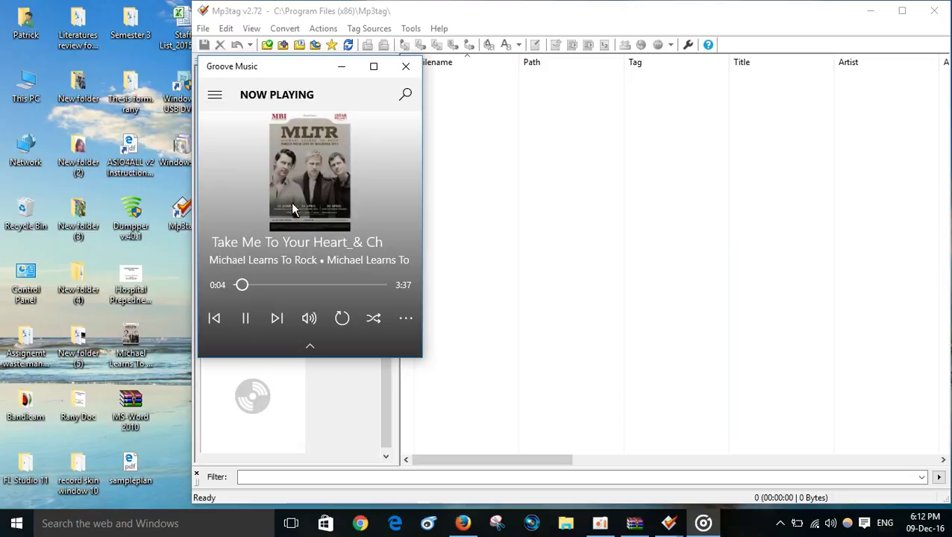
left_click(245, 318)
left_click(406, 66)
Load the Michael Learns To Rock MP3 from the desktop into Mp3tag's file list
left_click_drag(131, 344, 482, 132)
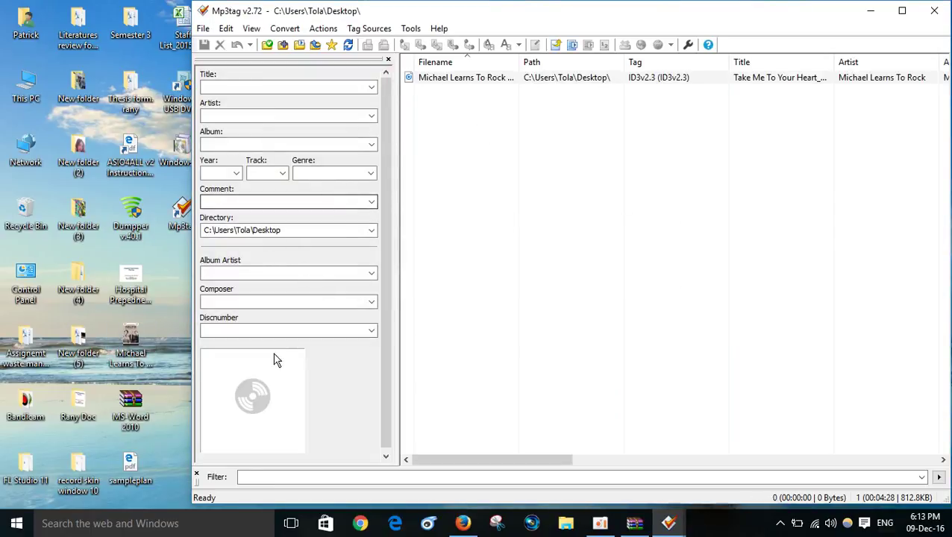
left_click(166, 357)
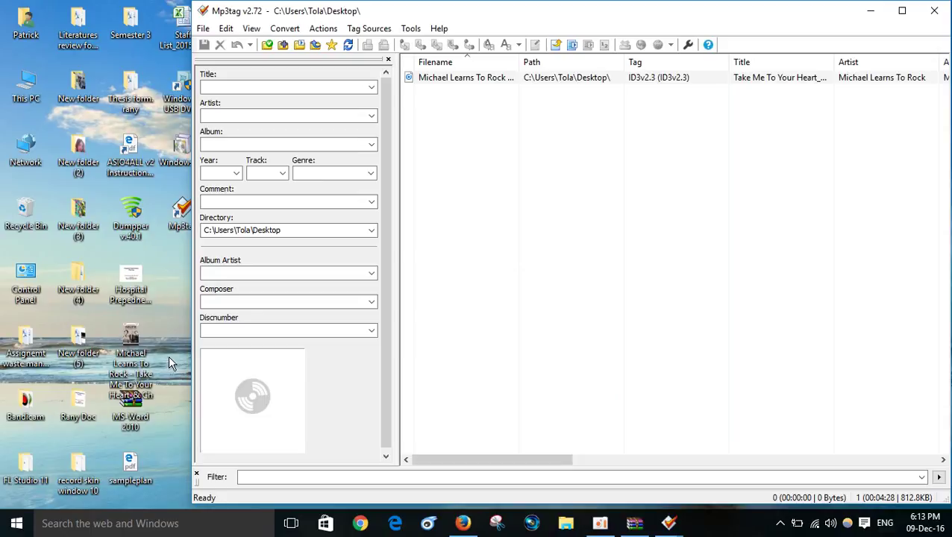
Open the first New folder on the desktop, put photo 12468062 in Mp3tag's cover preview as the front cover and close the folder
double_click(78, 94)
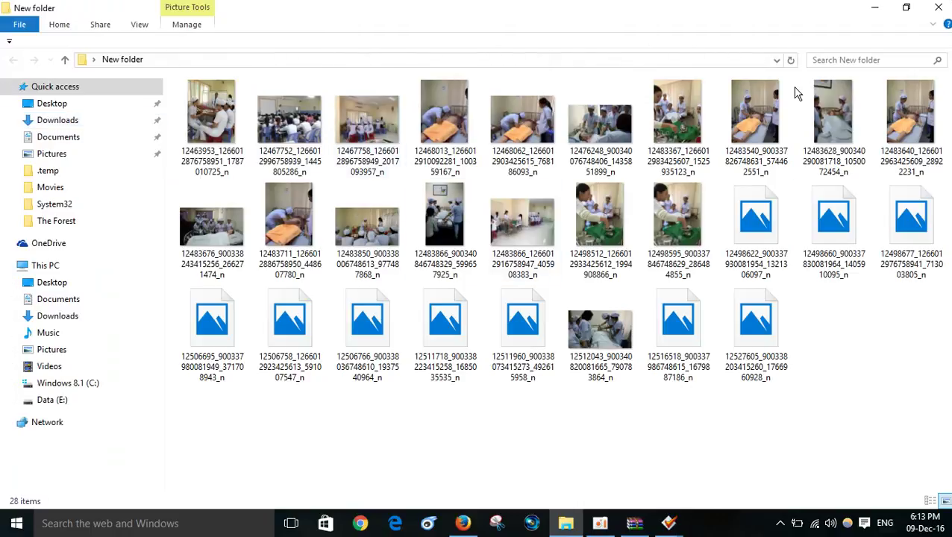
left_click(905, 9)
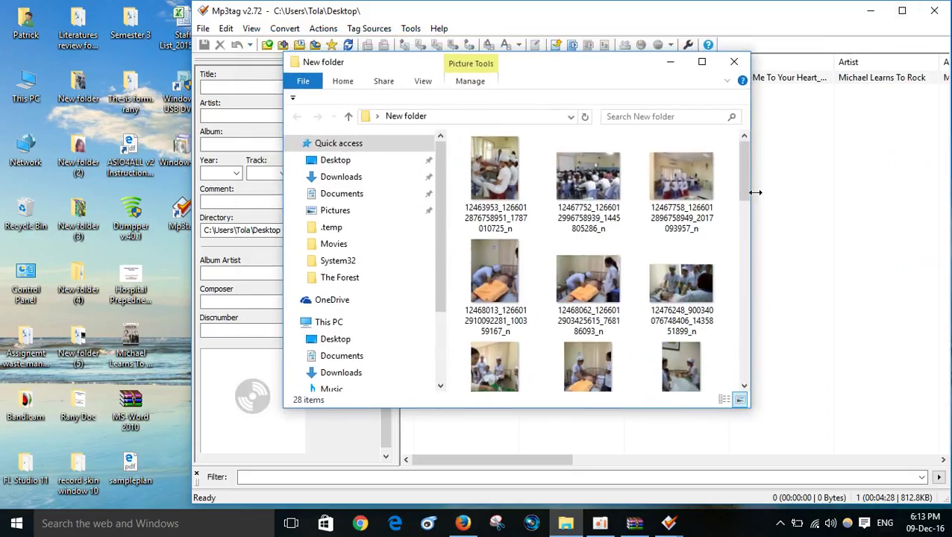
left_click_drag(612, 263, 294, 453)
left_click_drag(251, 427, 251, 427)
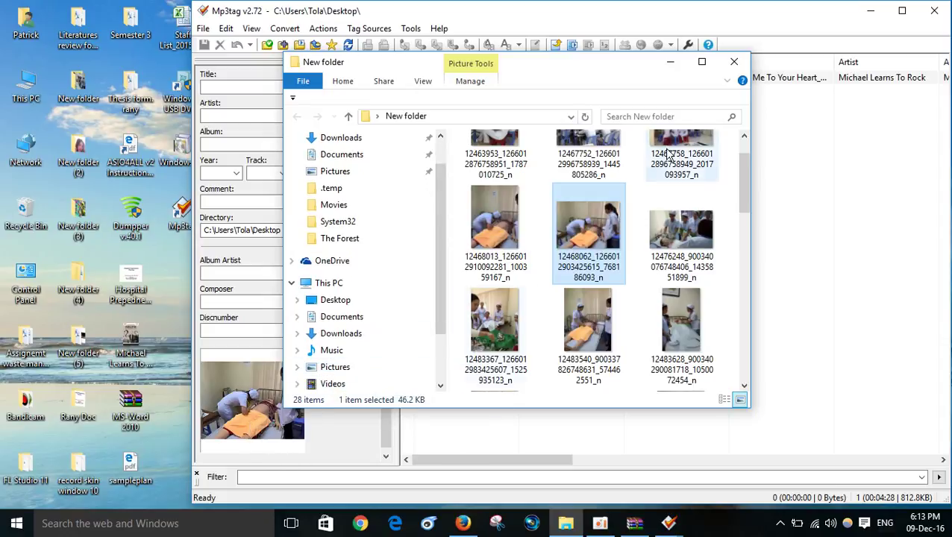
left_click(735, 63)
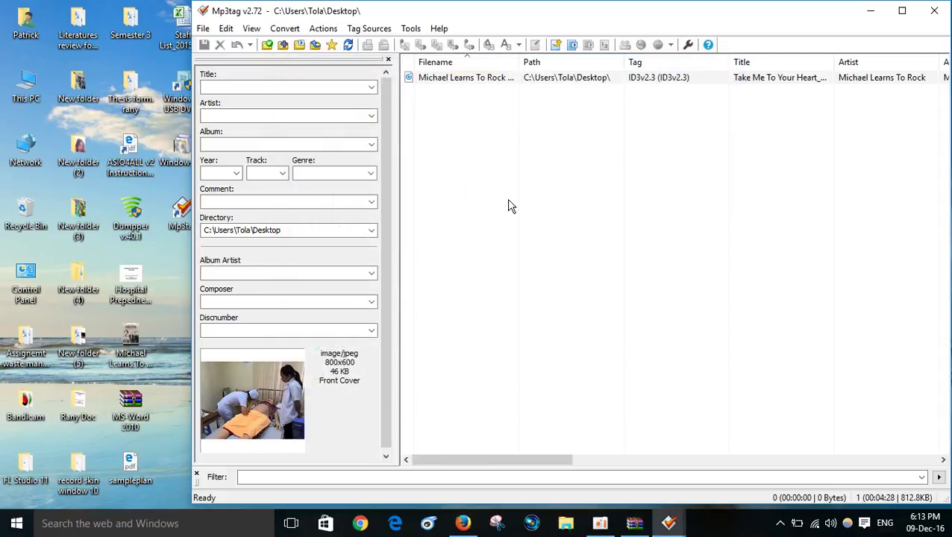
Try to save the tag with the newly added front cover photo
left_click(203, 29)
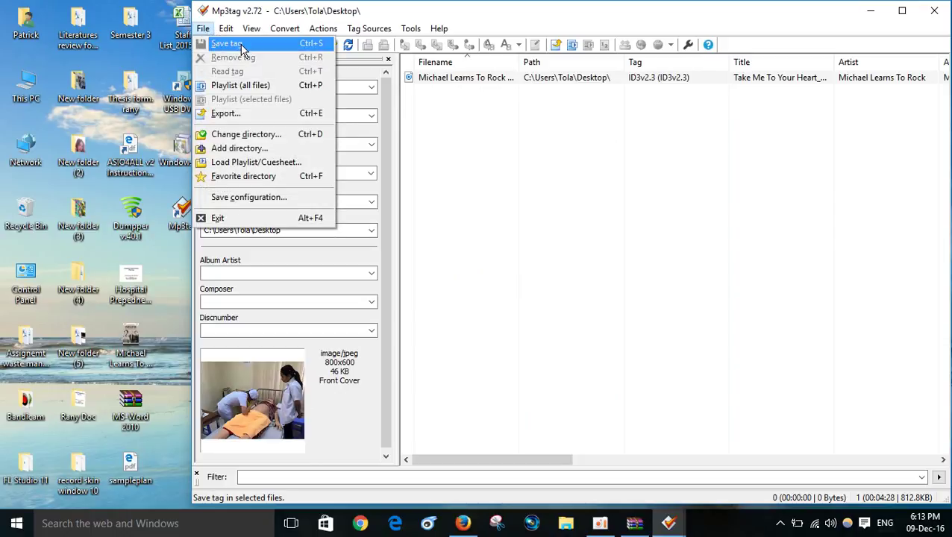
left_click(241, 46)
left_click(202, 28)
left_click(202, 28)
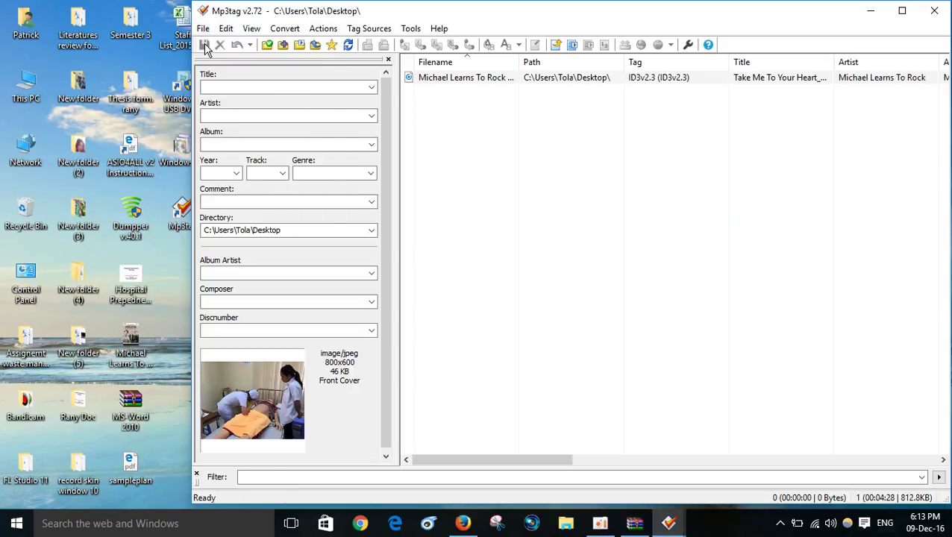
left_click(224, 143)
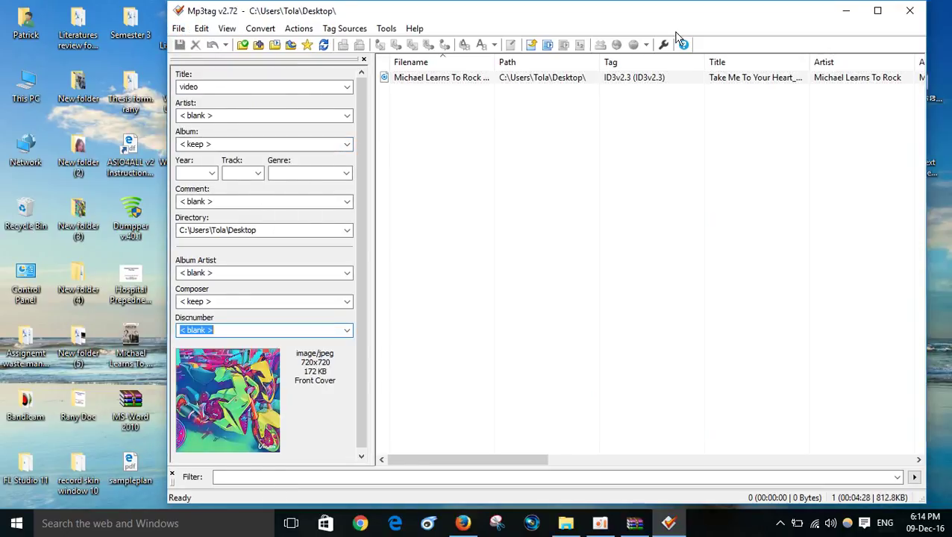
left_click(601, 524)
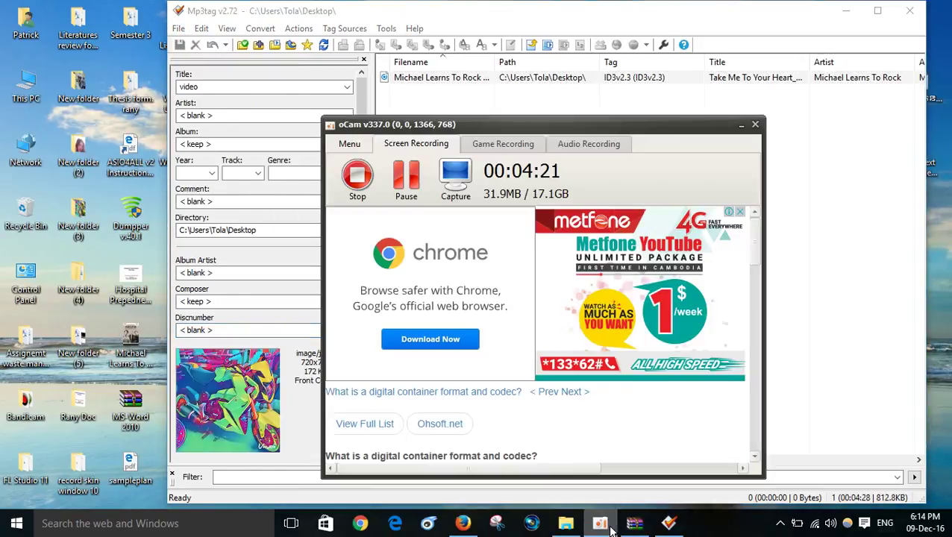
left_click(608, 526)
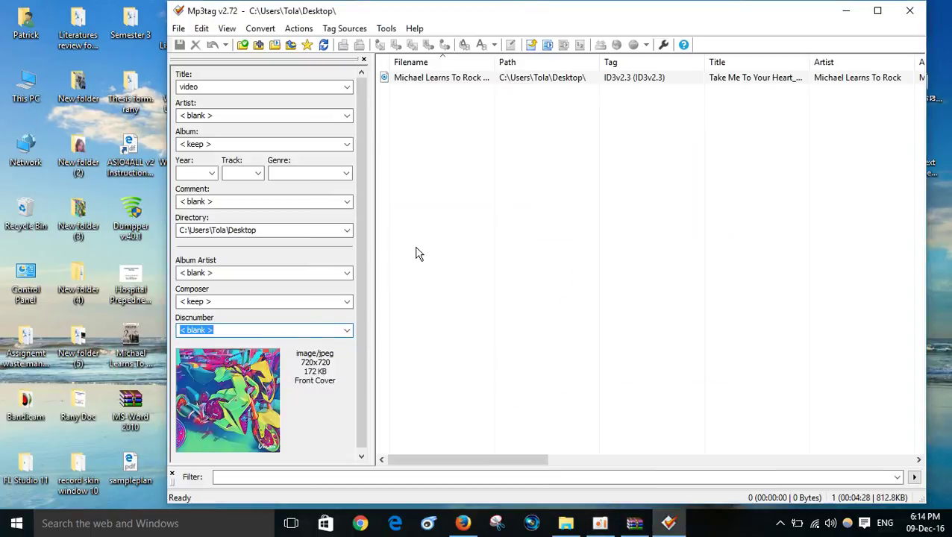
Close Mp3tag and refresh the desktop
left_click(909, 11)
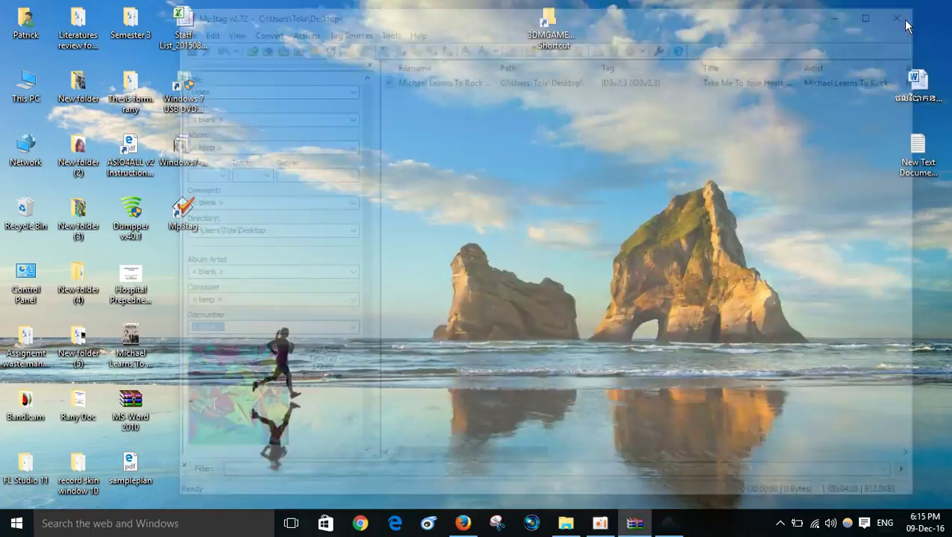
right_click(503, 139)
left_click(536, 182)
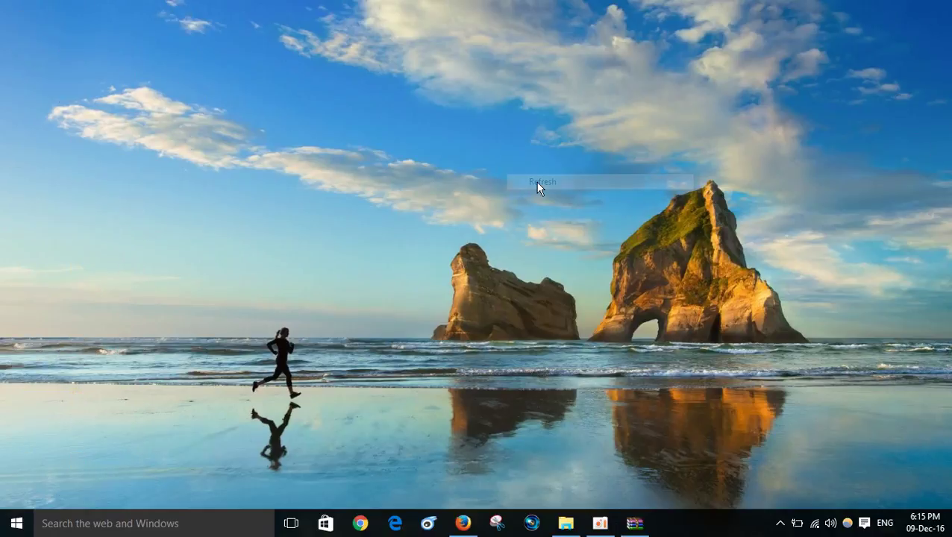
right_click(534, 181)
left_click(576, 218)
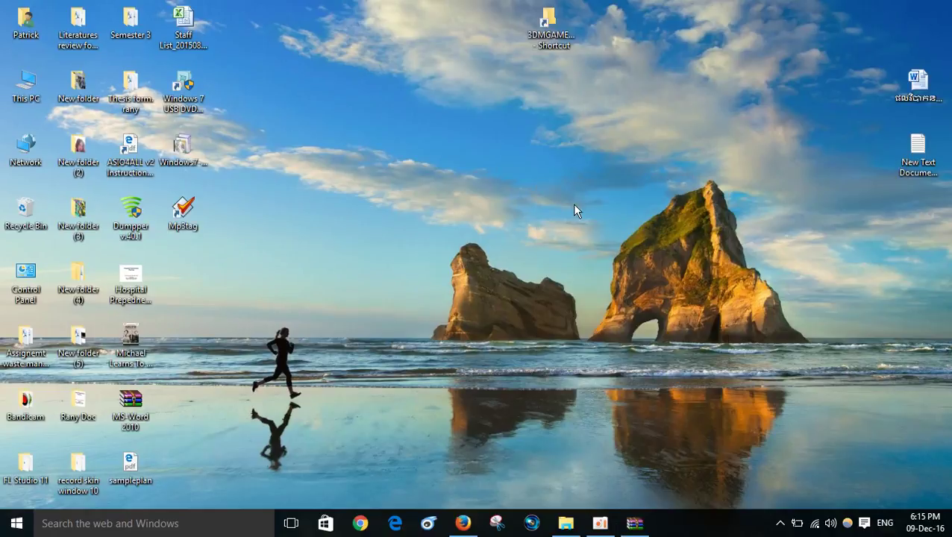
right_click(586, 109)
left_click(606, 144)
right_click(607, 141)
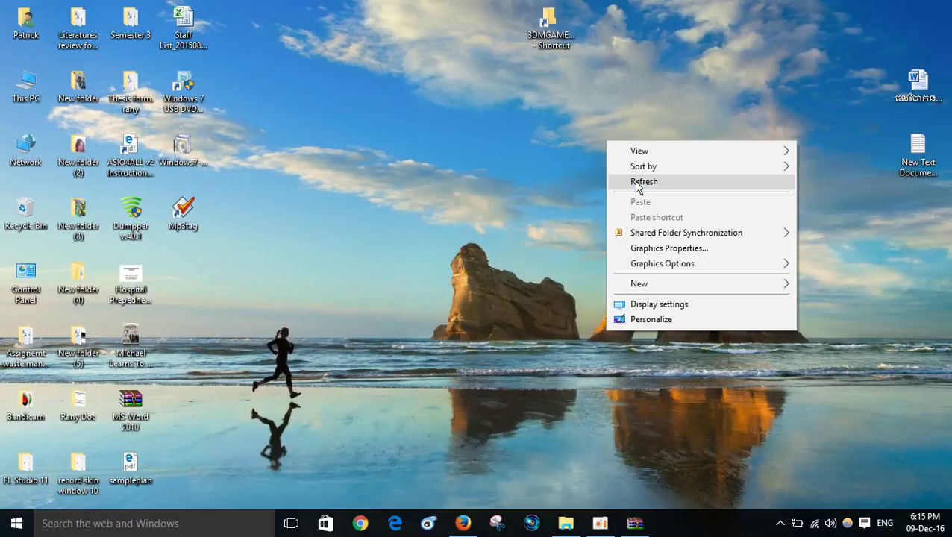
left_click(638, 183)
right_click(603, 110)
left_click(633, 150)
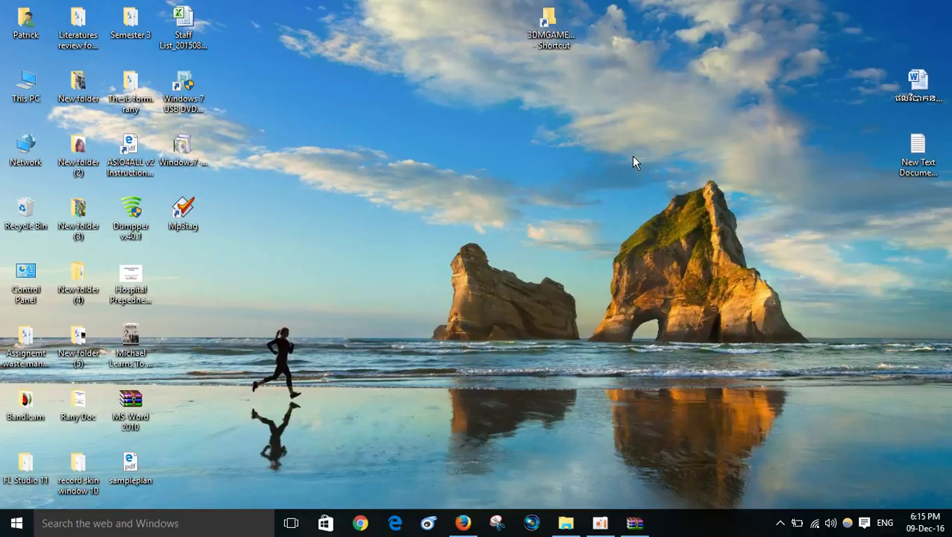
right_click(632, 157)
left_click(652, 197)
right_click(351, 128)
left_click(392, 170)
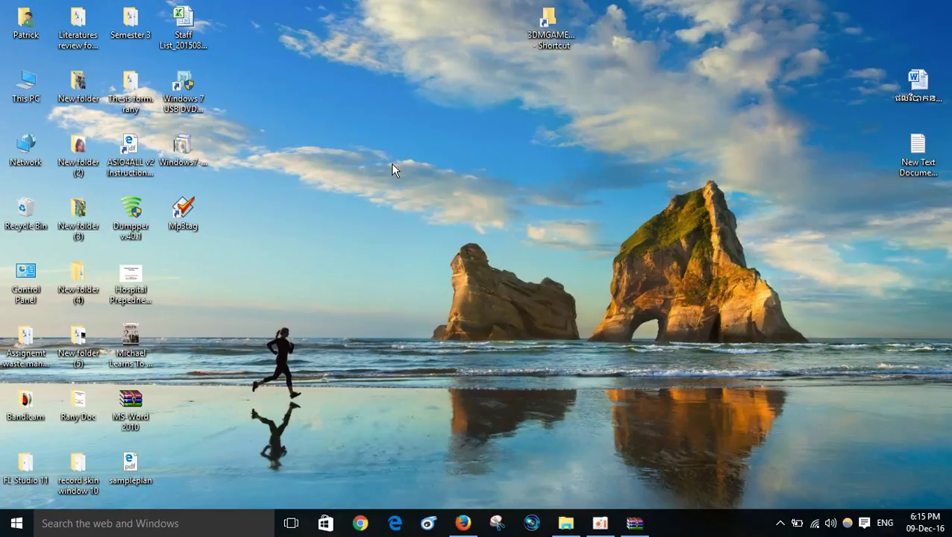